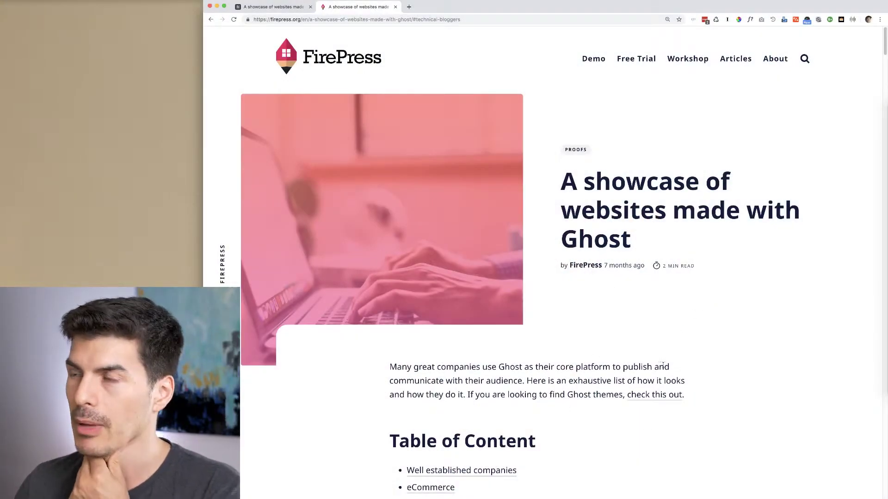
Test the showcase post's contents links by jumping to the Bloggers and E-commerce sections.
{"action": "left_click_drag", "start_coordinate": [562, 180], "coordinate": [699, 177]}
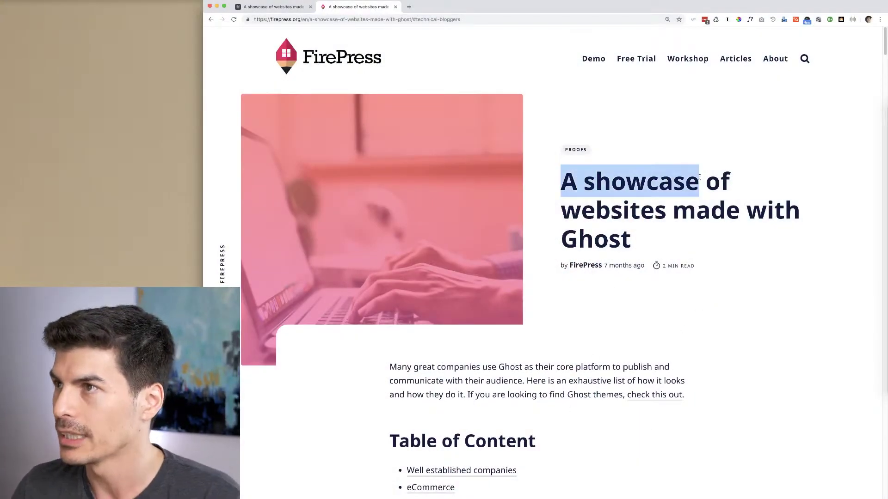
{"action": "left_click", "coordinate": [684, 221]}
{"action": "scroll", "coordinate": [586, 366], "scroll_direction": "down", "scroll_amount": 5}
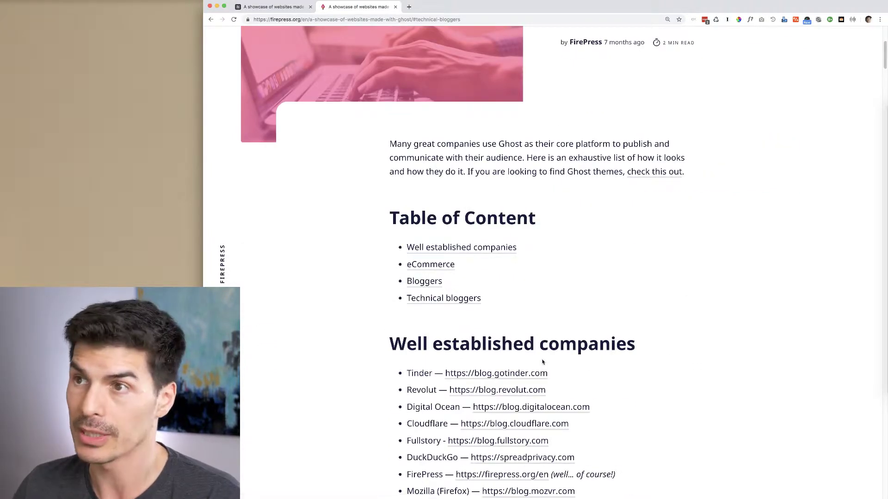
{"action": "left_click", "coordinate": [434, 282]}
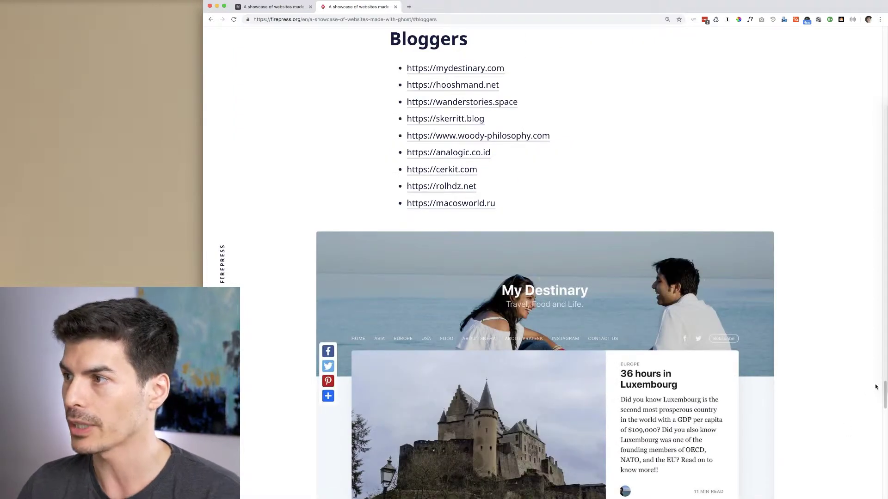
{"action": "left_click_drag", "start_coordinate": [884, 395], "coordinate": [764, 40]}
{"action": "scroll", "coordinate": [496, 364], "scroll_direction": "down", "scroll_amount": 4}
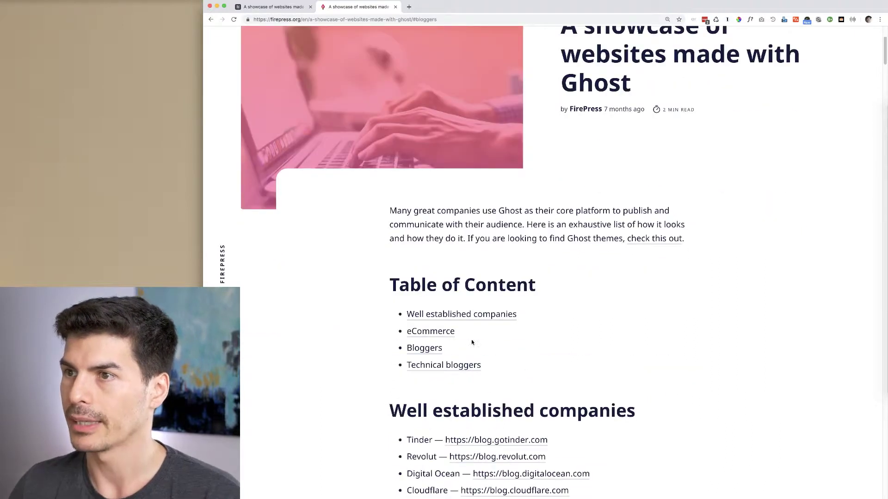
{"action": "left_click", "coordinate": [440, 334]}
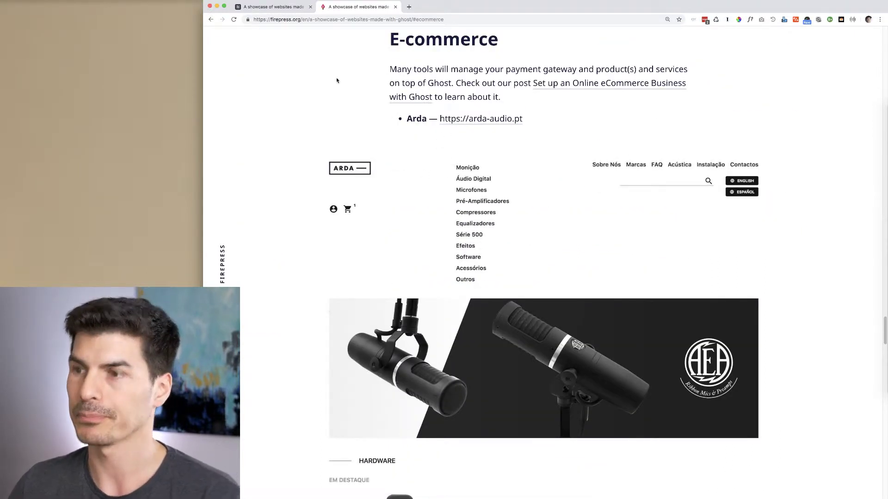
{"action": "scroll", "coordinate": [351, 106], "scroll_direction": "up", "scroll_amount": 15}
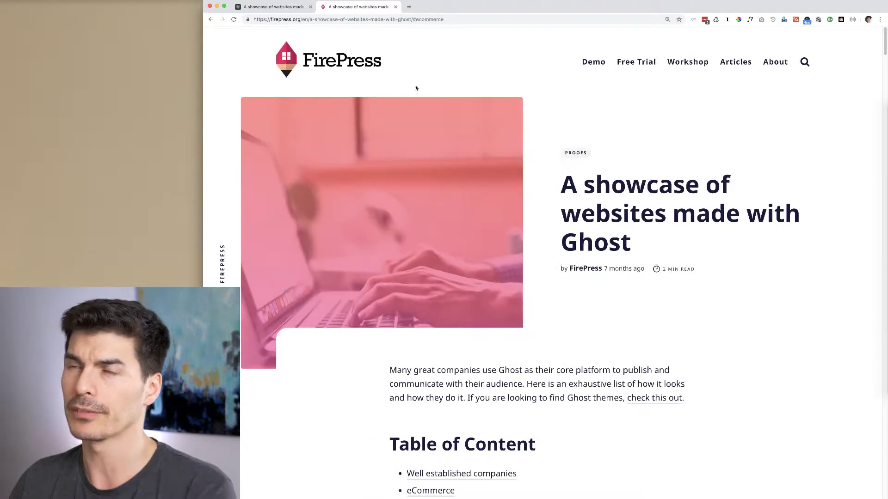
Search the FirePress homepage for 'anchor' and open the top result article.
{"action": "left_click", "coordinate": [344, 65], "text": "super"}
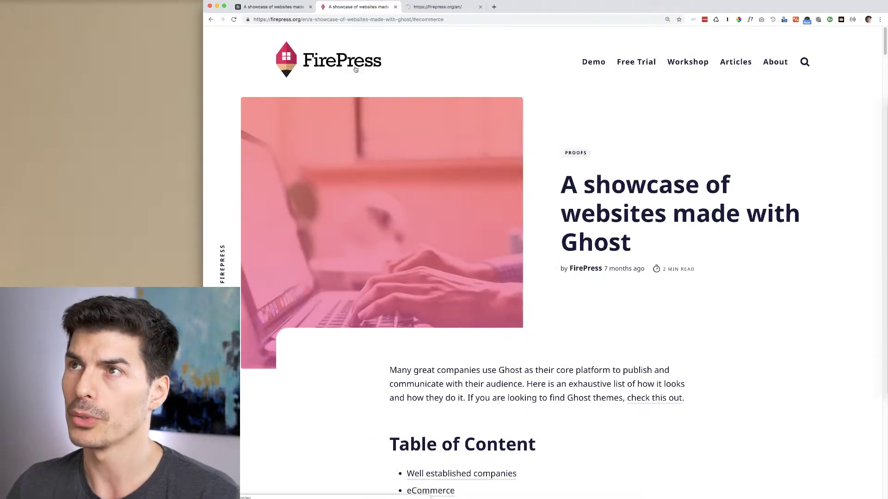
{"action": "left_click", "coordinate": [443, 7]}
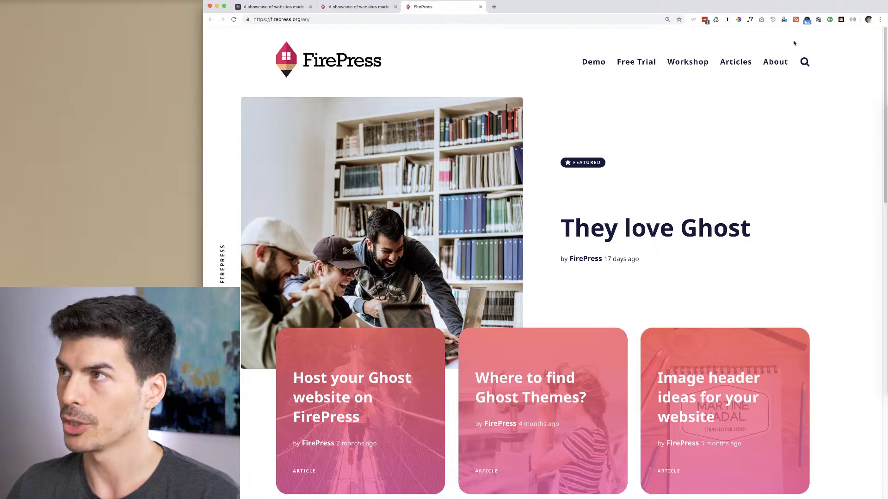
{"action": "mouse_move", "coordinate": [798, 92]}
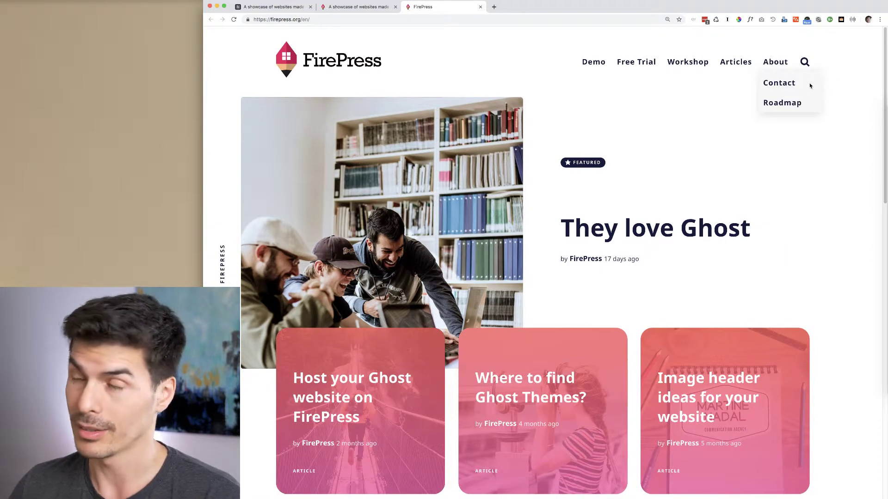
{"action": "left_click", "coordinate": [805, 63]}
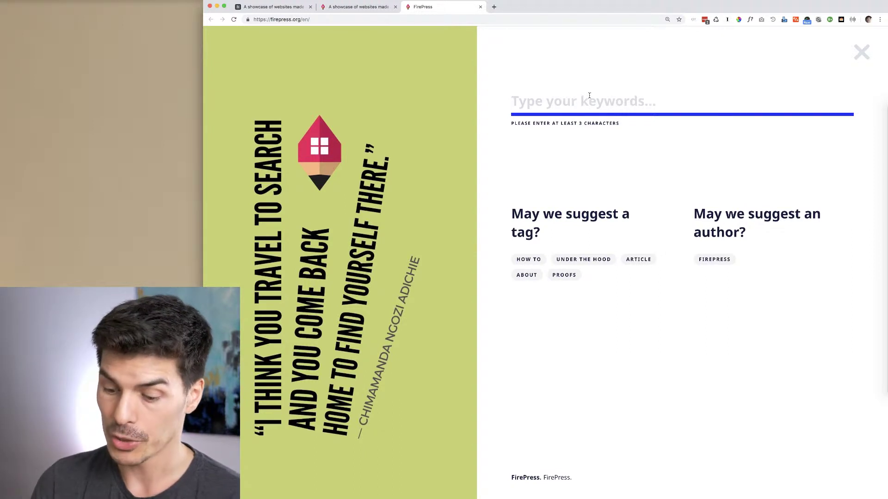
{"action": "type", "text": "anchor"}
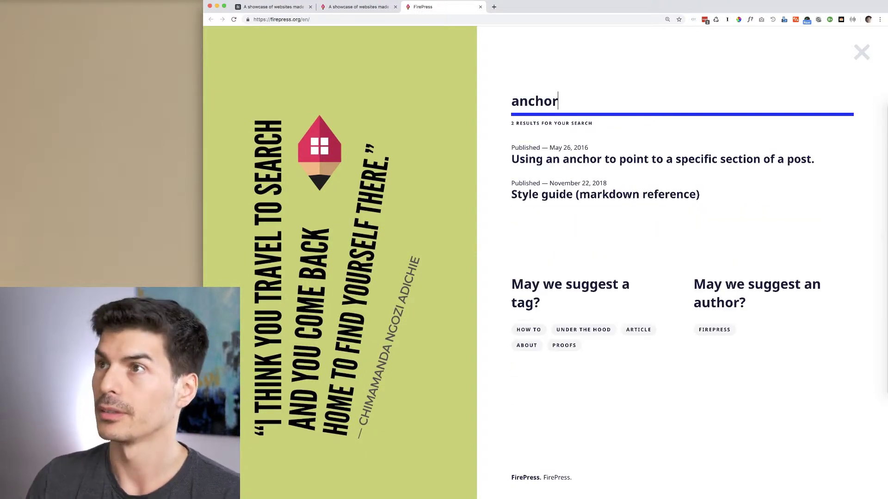
{"action": "left_click", "coordinate": [606, 160]}
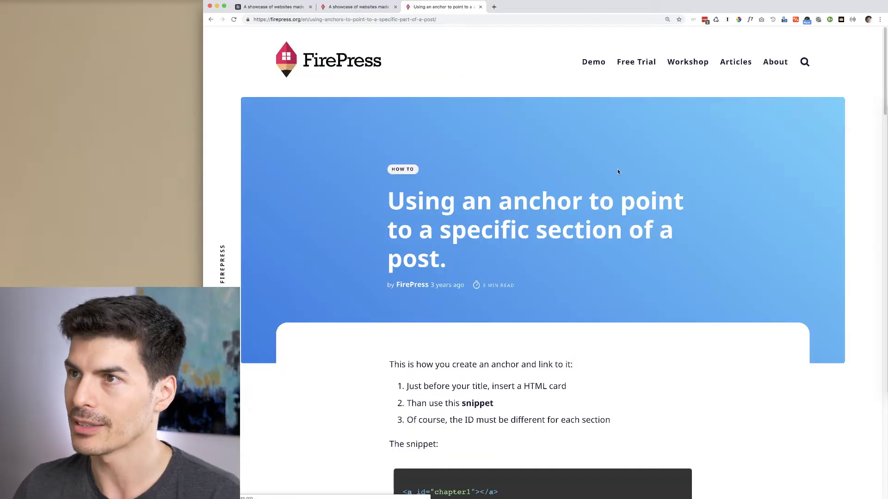
Read the anchor article's HTML-card steps with enlarged text, then return to the Ghost editor.
{"action": "scroll", "coordinate": [599, 265], "scroll_direction": "down", "scroll_amount": 1}
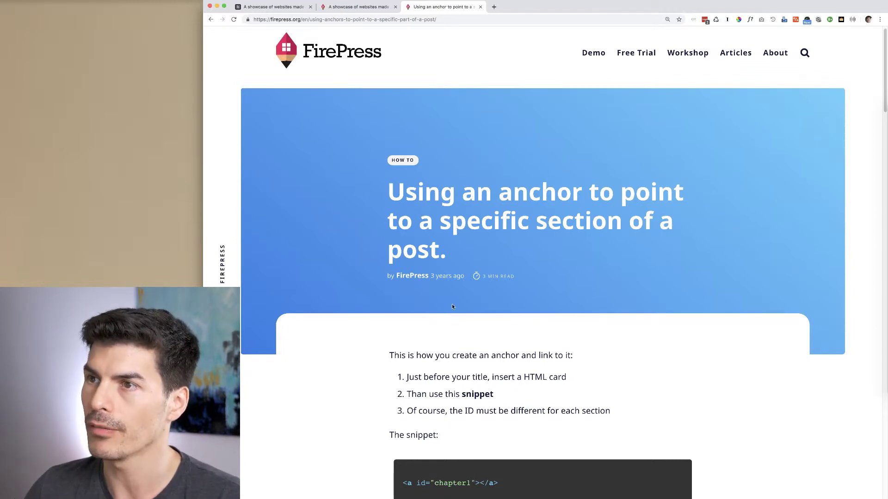
{"action": "scroll", "coordinate": [452, 306], "scroll_direction": "down", "scroll_amount": 3}
{"action": "left_click_drag", "start_coordinate": [391, 286], "coordinate": [573, 289]}
{"action": "scroll", "coordinate": [575, 290], "scroll_direction": "down", "scroll_amount": 2}
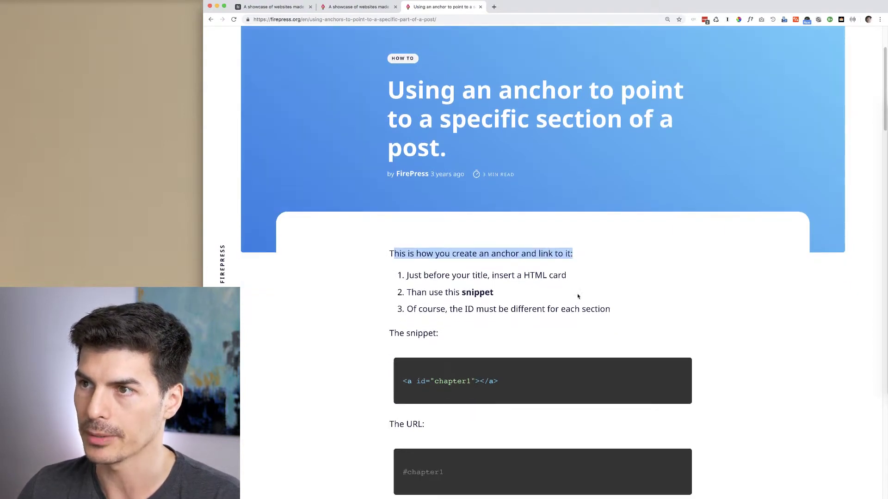
{"action": "left_click", "coordinate": [578, 291]}
{"action": "scroll", "coordinate": [417, 249], "scroll_direction": "down", "scroll_amount": 2}
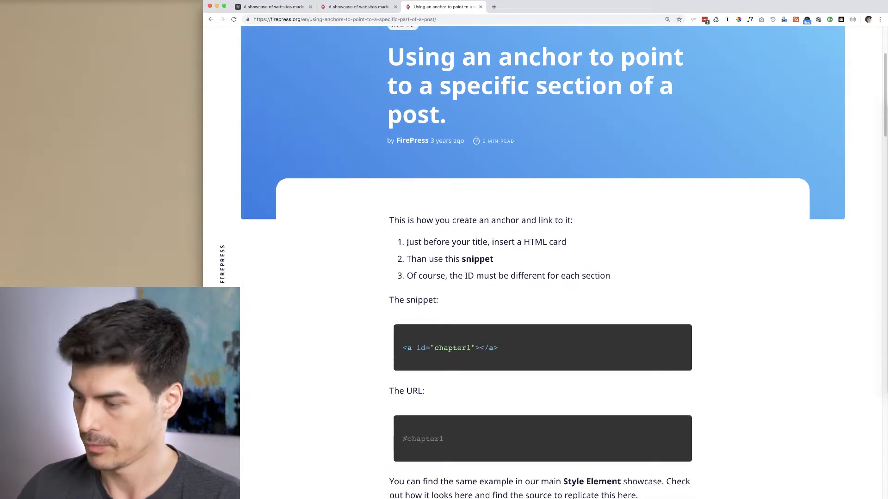
{"action": "key", "text": "super+equal"}
{"action": "key", "text": "super+equal"}
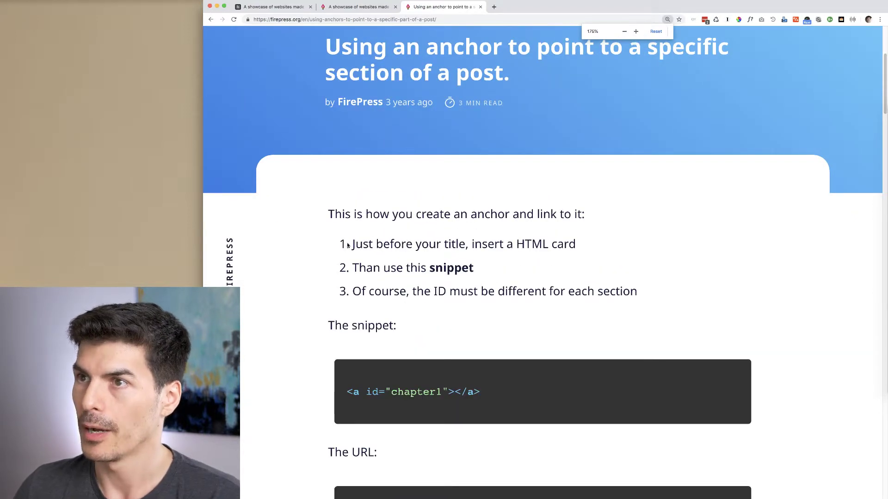
{"action": "left_click_drag", "start_coordinate": [348, 245], "coordinate": [582, 244]}
{"action": "left_click", "coordinate": [520, 244]}
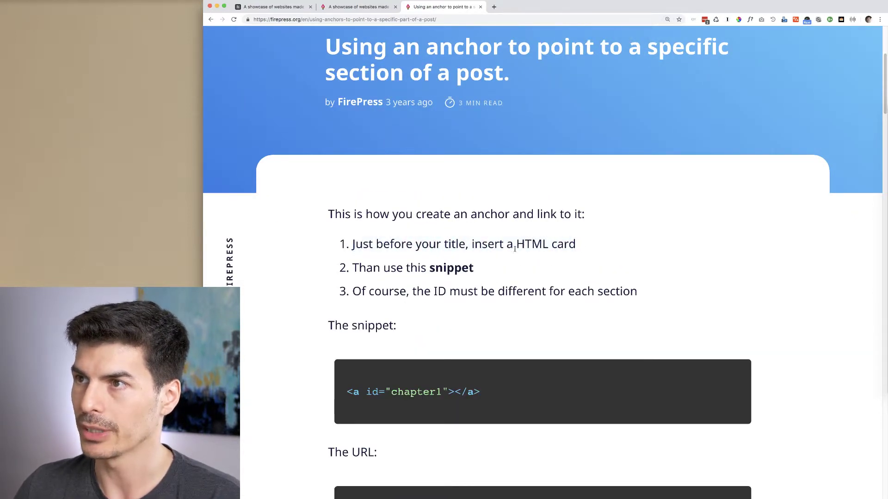
{"action": "key", "text": "super+1"}
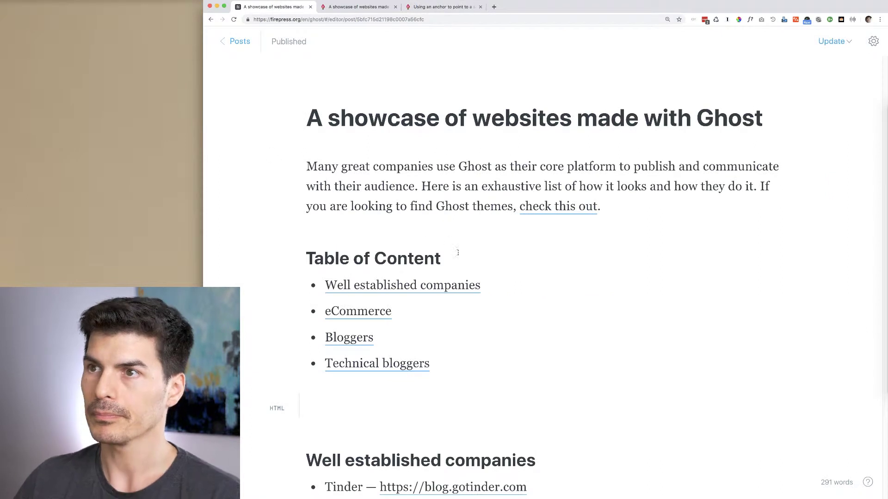
Try inserting a card above the Well established companies heading, then remove the empty paragraph.
{"action": "scroll", "coordinate": [451, 250], "scroll_direction": "down", "scroll_amount": 5}
{"action": "left_click_drag", "start_coordinate": [535, 263], "coordinate": [291, 270]}
{"action": "left_click", "coordinate": [284, 272]}
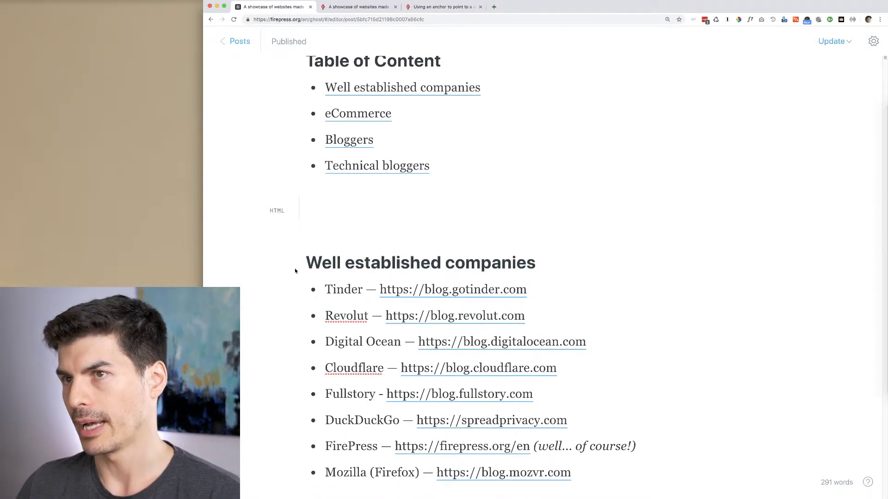
{"action": "key", "text": "Return"}
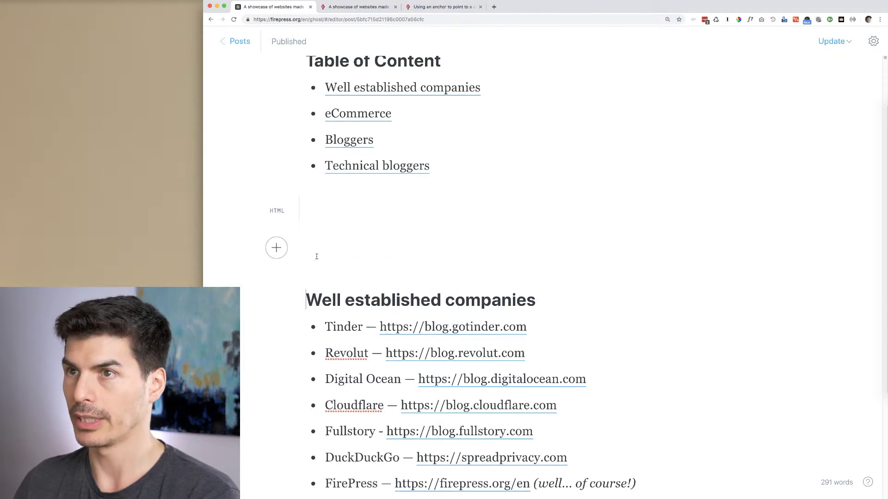
{"action": "left_click", "coordinate": [275, 249]}
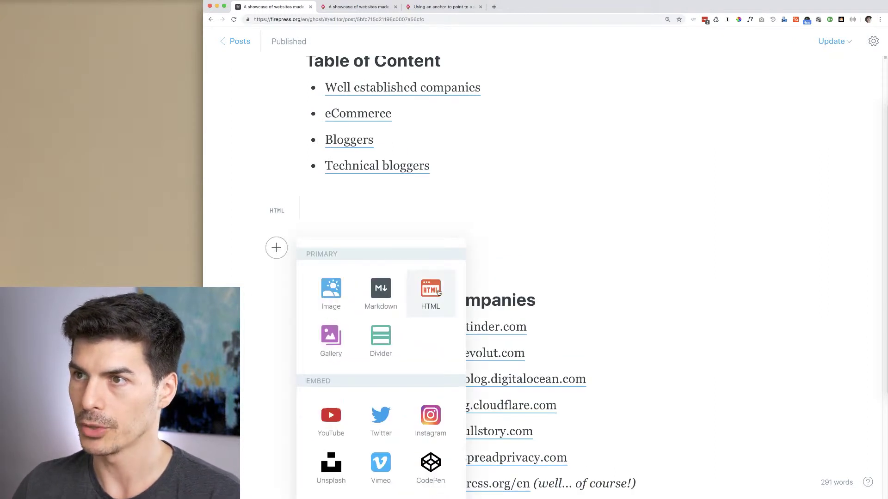
{"action": "key", "text": "Escape"}
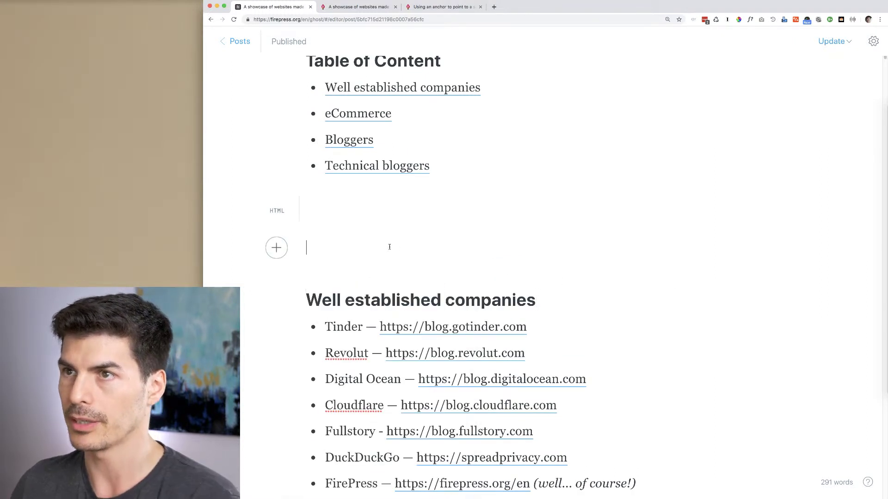
{"action": "key", "text": "BackSpace"}
View the HTML card's well-established anchor code, then return to the anchor article.
{"action": "left_click", "coordinate": [336, 205]}
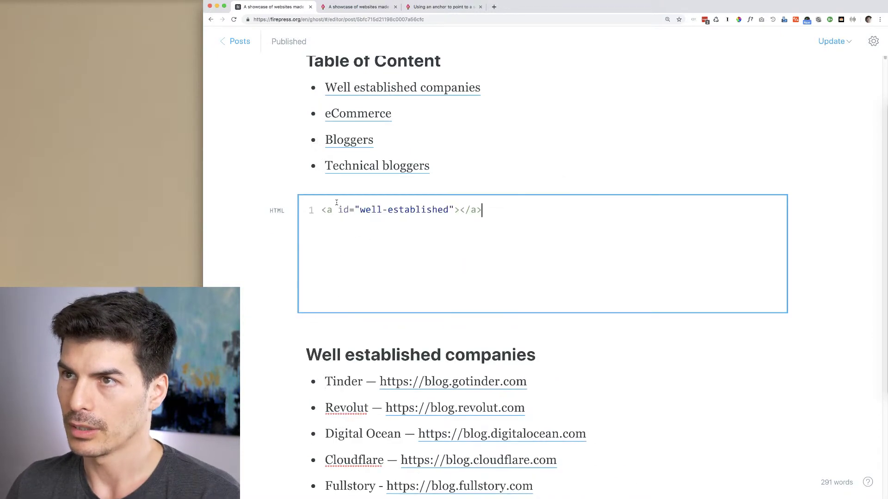
{"action": "left_click", "coordinate": [491, 120]}
{"action": "left_click", "coordinate": [455, 5]}
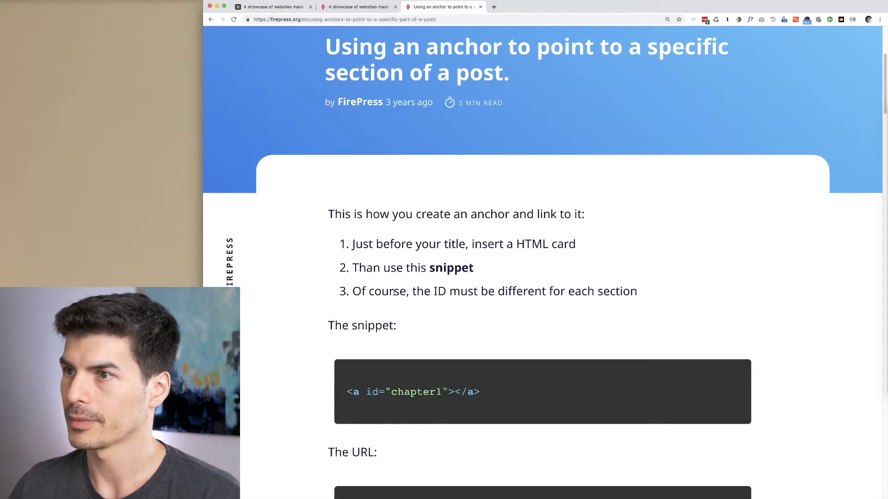
Copy the article's chapter1 anchor snippet and paste it into the post's HTML card.
{"action": "left_click_drag", "start_coordinate": [466, 266], "coordinate": [353, 268]}
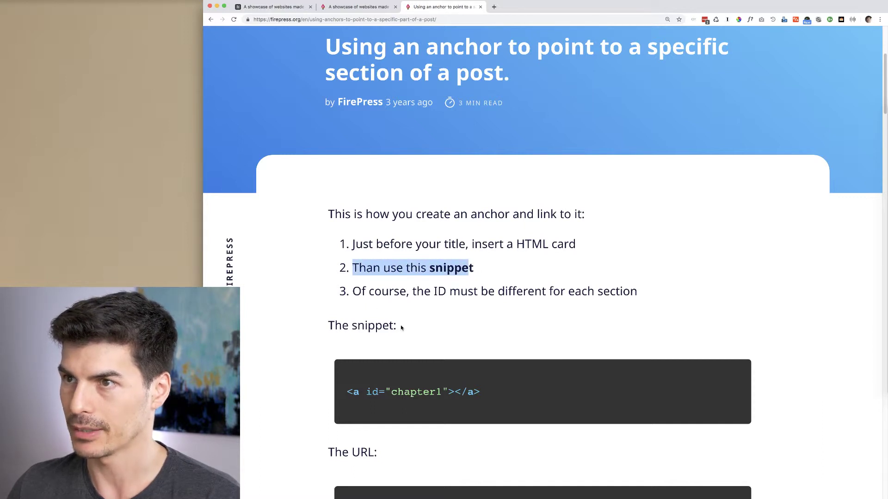
{"action": "left_click_drag", "start_coordinate": [480, 392], "coordinate": [347, 392]}
{"action": "key", "text": "ctrl+c"}
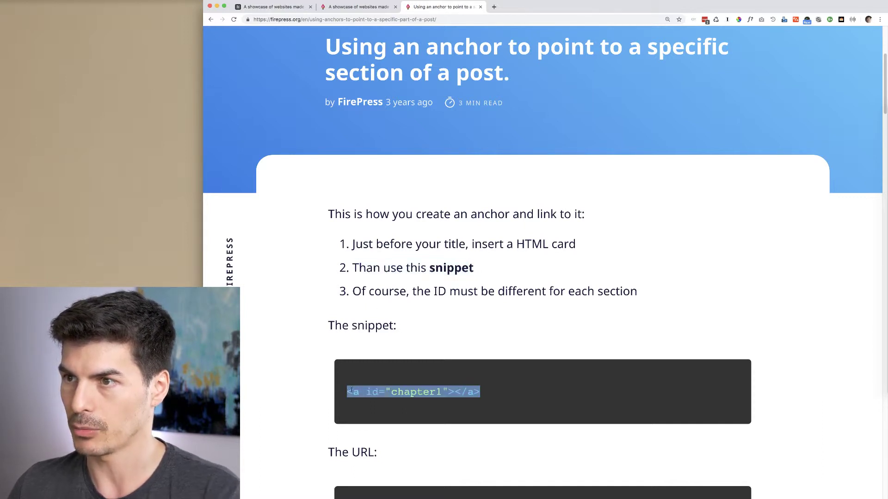
{"action": "left_click", "coordinate": [267, 7]}
{"action": "left_click", "coordinate": [339, 210]}
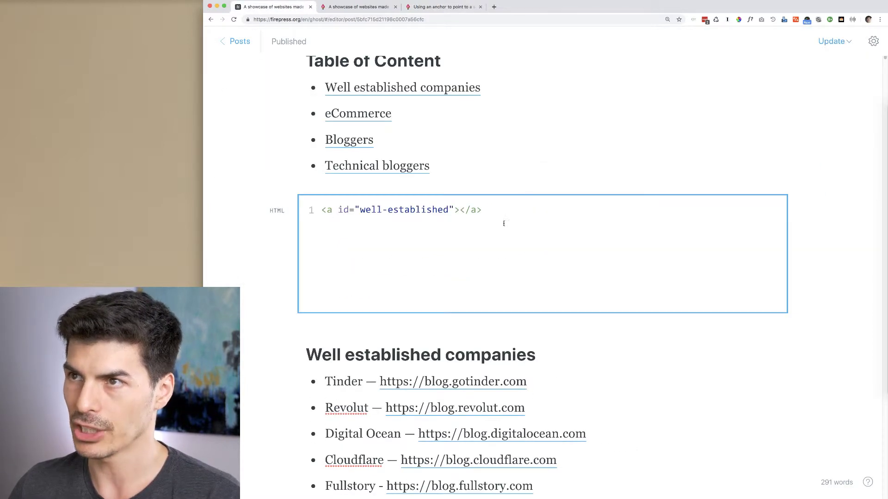
{"action": "key", "text": "Return"}
{"action": "key", "text": "ctrl+v"}
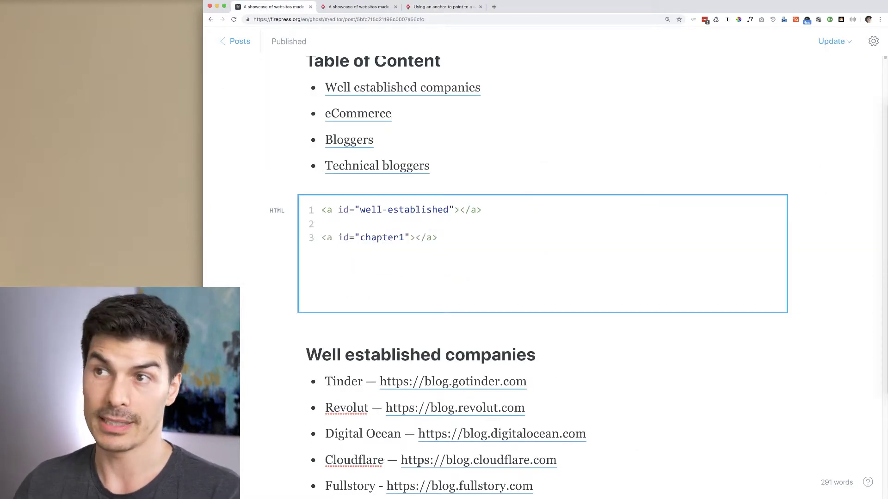
Compare the chapter1 and well-established ids, then delete the chapter1 line, keeping only well-established.
{"action": "double_click", "coordinate": [380, 237]}
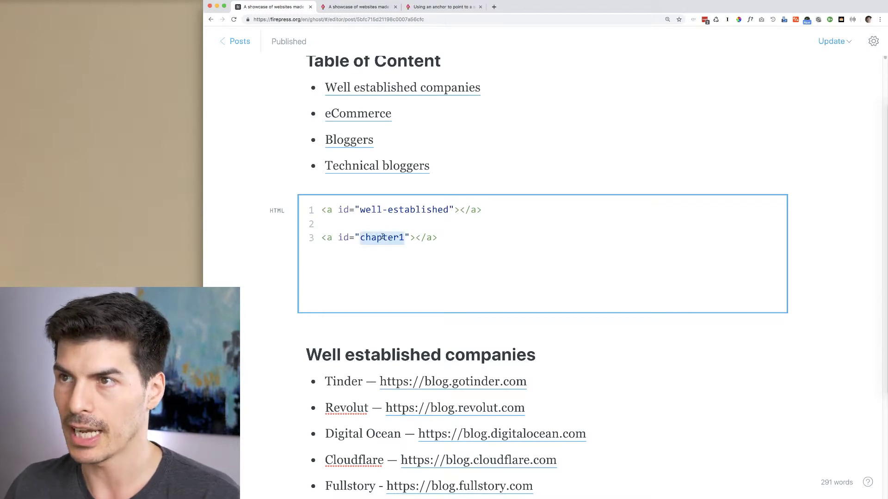
{"action": "left_click_drag", "start_coordinate": [448, 211], "coordinate": [360, 209]}
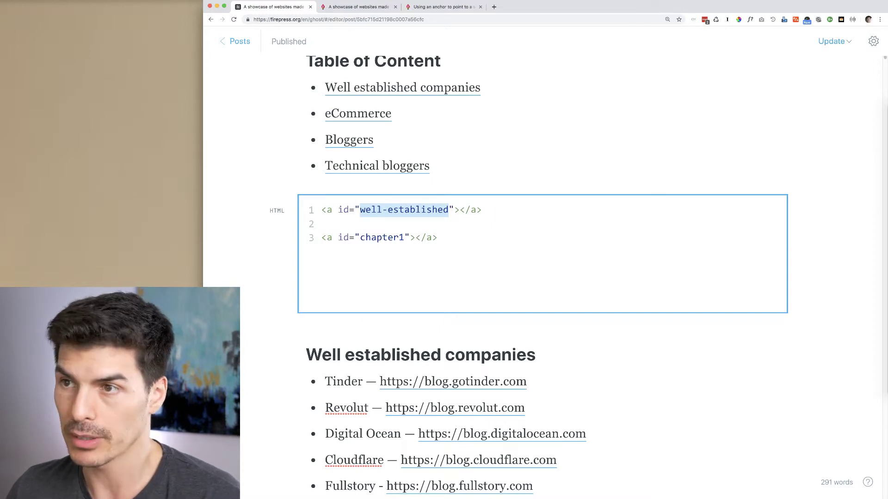
{"action": "left_click_drag", "start_coordinate": [456, 232], "coordinate": [250, 235]}
{"action": "key", "text": "BackSpace"}
{"action": "key", "text": "BackSpace"}
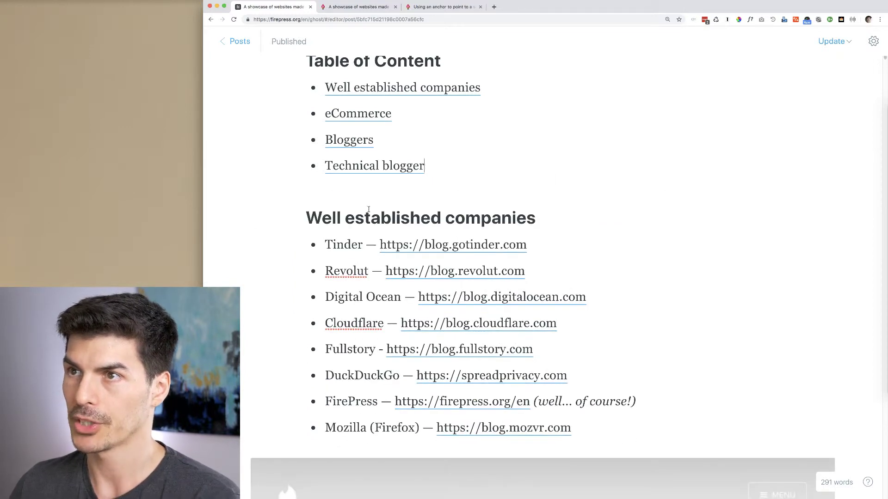
{"action": "key", "text": "super+z"}
{"action": "key", "text": "super+z"}
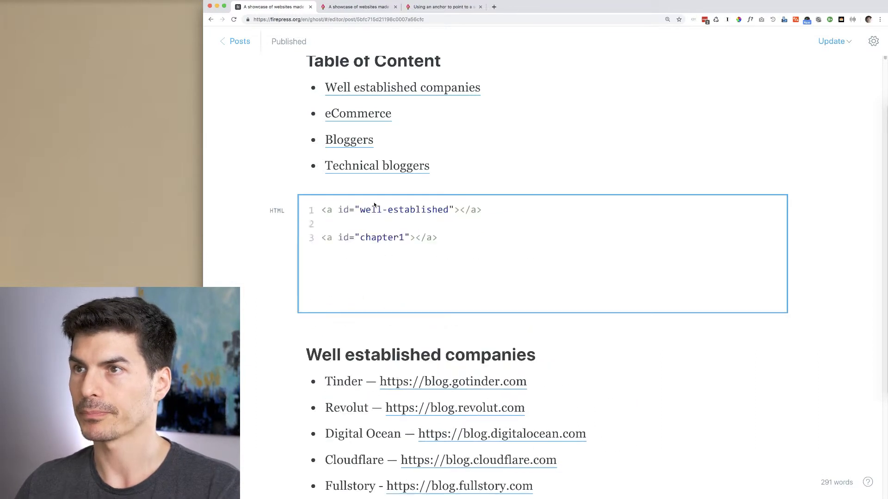
{"action": "triple_click", "coordinate": [422, 238]}
{"action": "key", "text": "BackSpace"}
{"action": "key", "text": "BackSpace"}
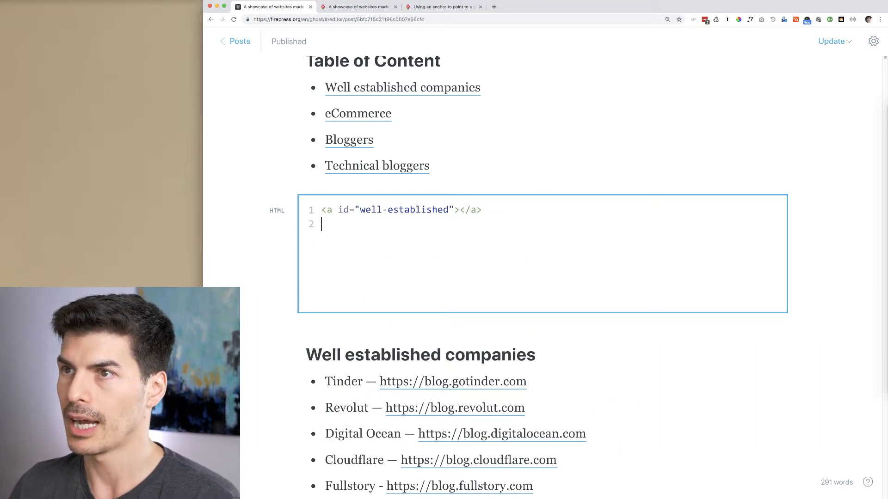
{"action": "left_click", "coordinate": [508, 162]}
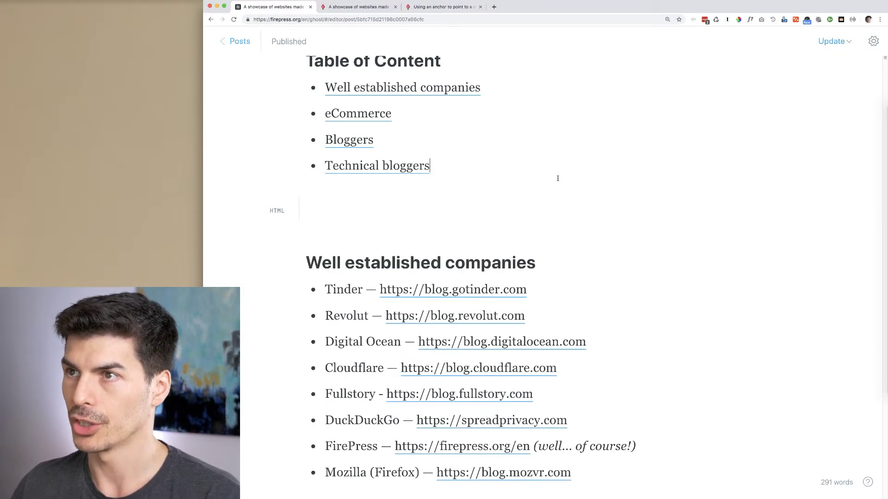
{"action": "left_click", "coordinate": [450, 7]}
{"action": "left_click_drag", "start_coordinate": [354, 292], "coordinate": [640, 290]}
{"action": "scroll", "coordinate": [671, 278], "scroll_direction": "down", "scroll_amount": 2}
{"action": "left_click", "coordinate": [634, 285]}
{"action": "scroll", "coordinate": [487, 309], "scroll_direction": "down", "scroll_amount": 1}
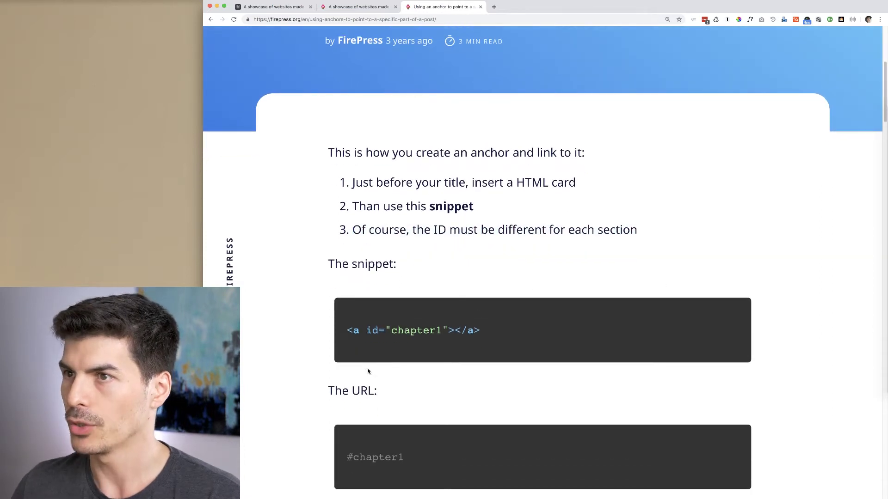
{"action": "left_click_drag", "start_coordinate": [406, 398], "coordinate": [325, 390]}
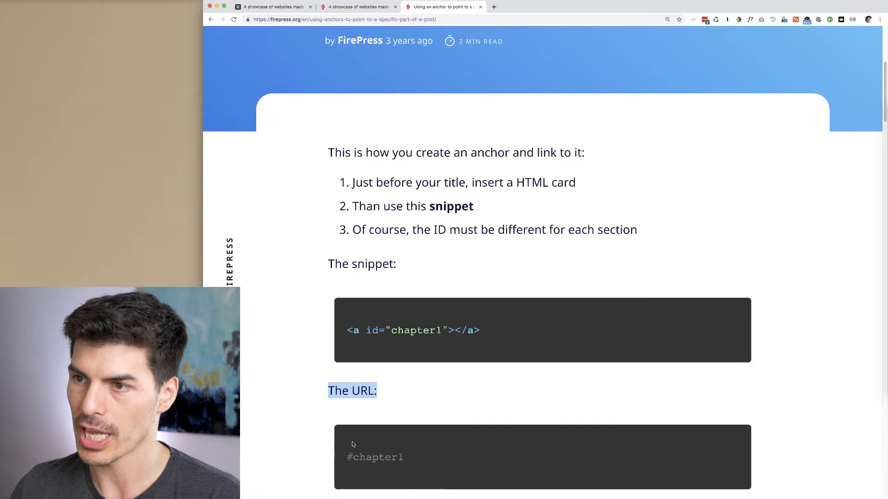
{"action": "key", "text": "super+1"}
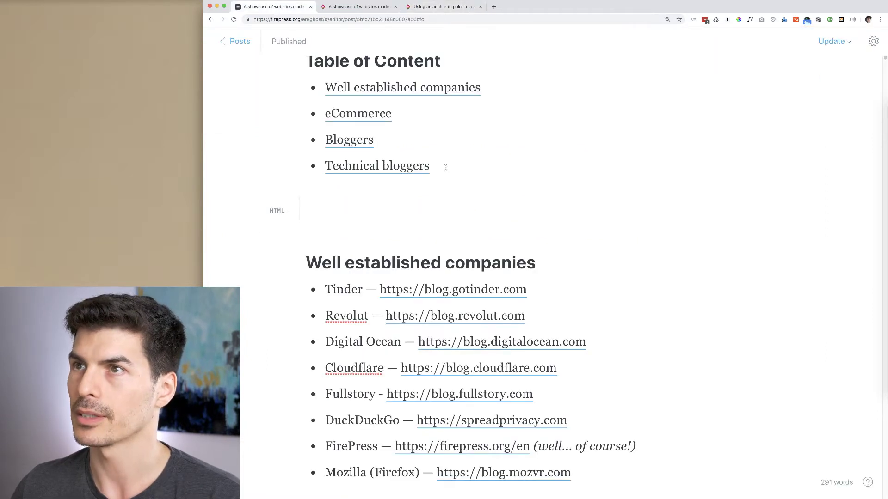
Check the Well established companies entry's link and the anchor card's well-established id.
{"action": "scroll", "coordinate": [474, 154], "scroll_direction": "up", "scroll_amount": 5}
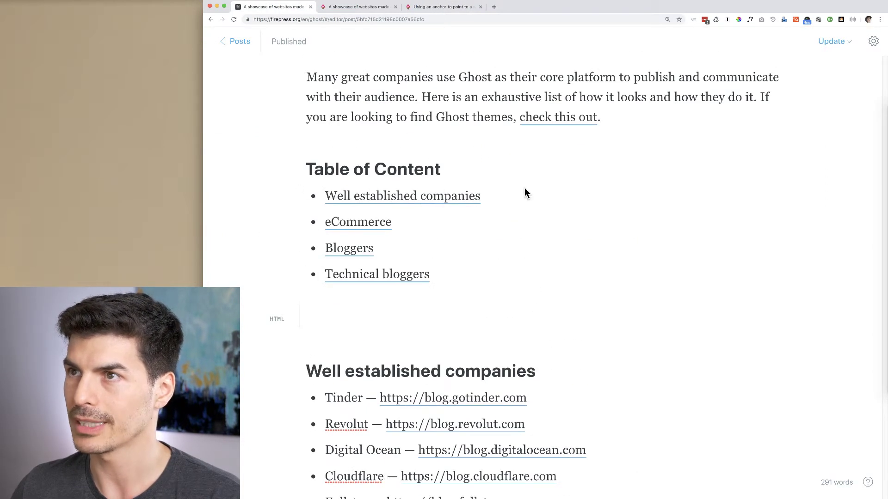
{"action": "left_click_drag", "start_coordinate": [482, 196], "coordinate": [325, 196]}
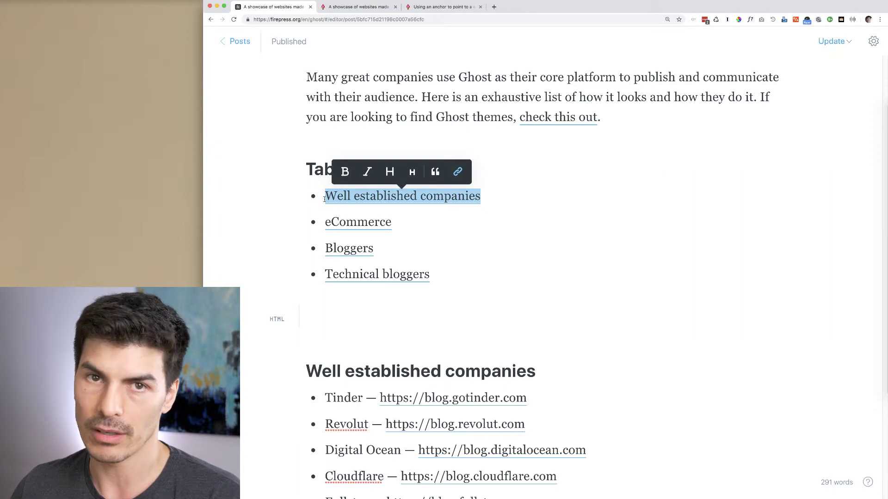
{"action": "left_click", "coordinate": [458, 172]}
{"action": "type", "text": "#well-established"}
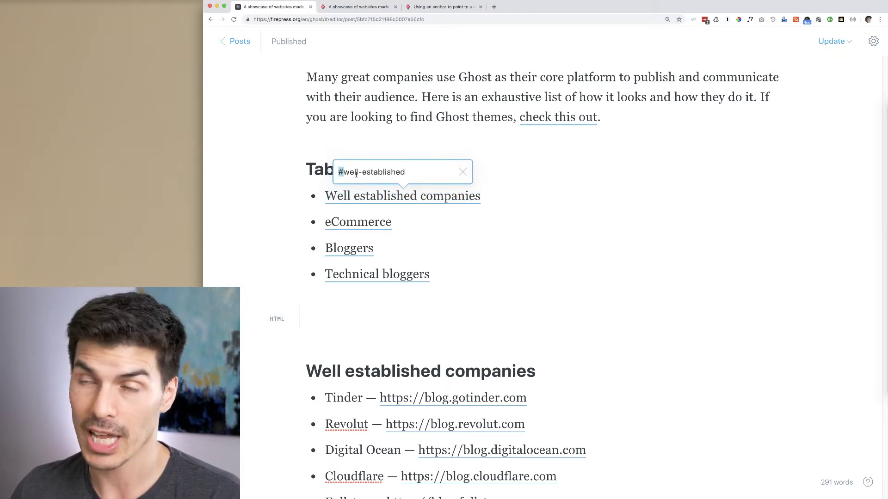
{"action": "left_click_drag", "start_coordinate": [344, 172], "coordinate": [433, 172]}
{"action": "key", "text": "ctrl+c"}
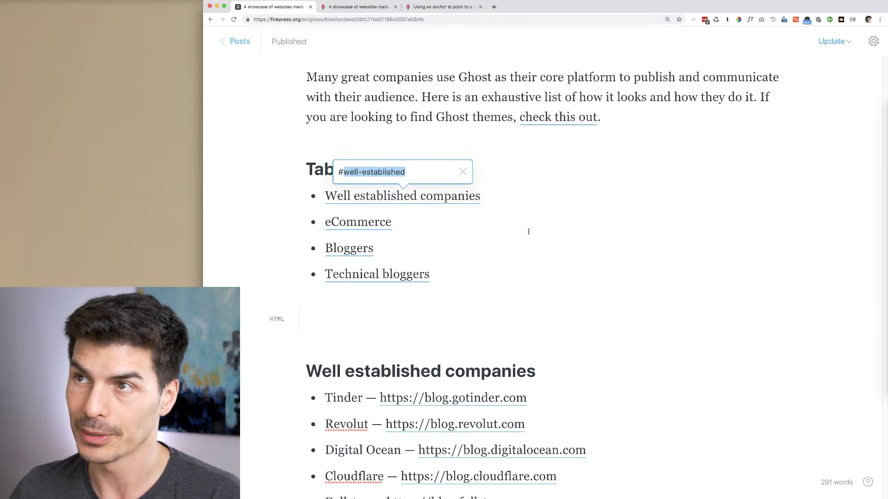
{"action": "key", "text": "Escape"}
{"action": "left_click", "coordinate": [443, 309]}
{"action": "type", "text": "<a id=\"well-established\"></a>"}
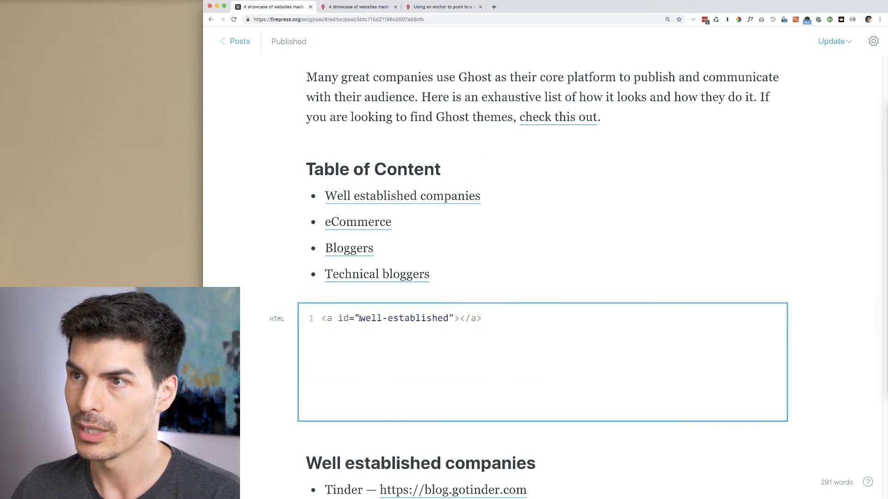
{"action": "left_click_drag", "start_coordinate": [360, 318], "coordinate": [443, 318]}
{"action": "left_click", "coordinate": [575, 192]}
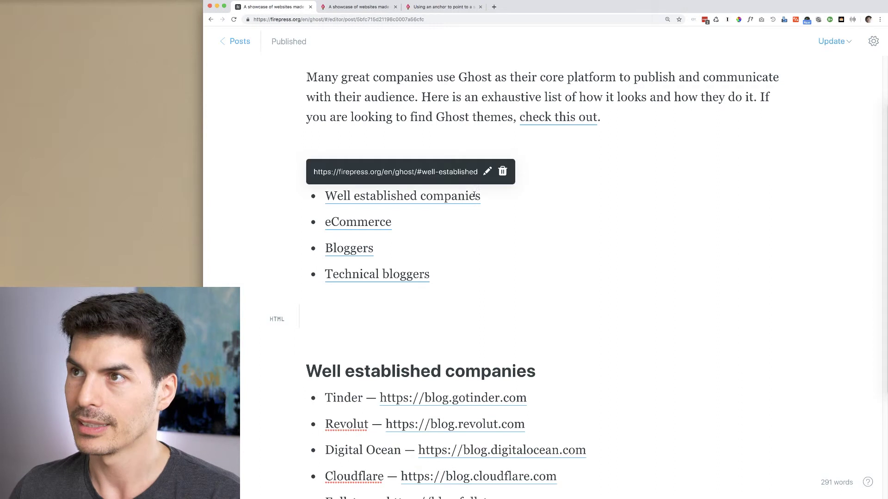
Link the Well established companies entry to #well-established and save the post.
{"action": "left_click_drag", "start_coordinate": [325, 196], "coordinate": [510, 191]}
{"action": "left_click", "coordinate": [458, 171]}
{"action": "type", "text": "#"}
{"action": "key", "text": "ctrl+v"}
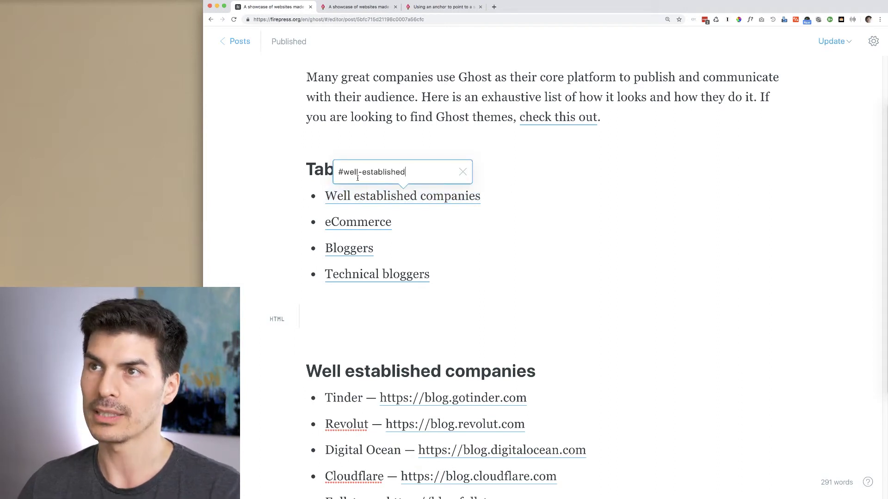
{"action": "left_click_drag", "start_coordinate": [344, 172], "coordinate": [338, 173]}
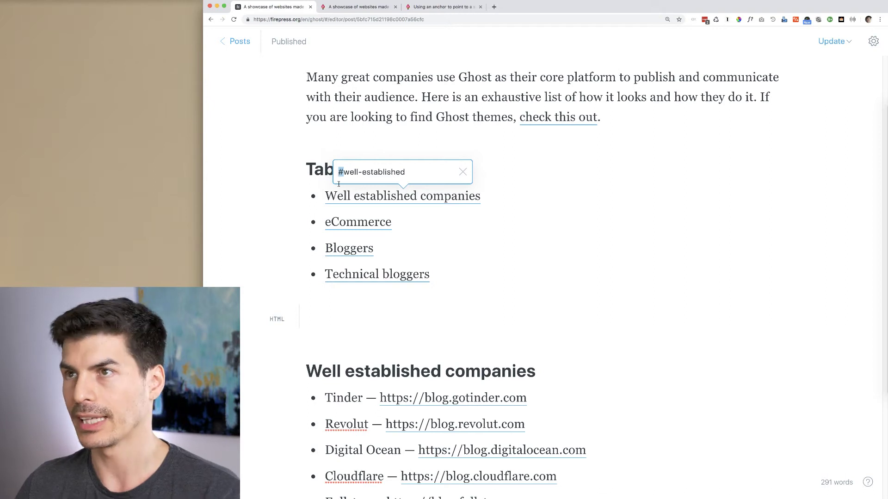
{"action": "left_click", "coordinate": [517, 180]}
{"action": "key", "text": "super+s"}
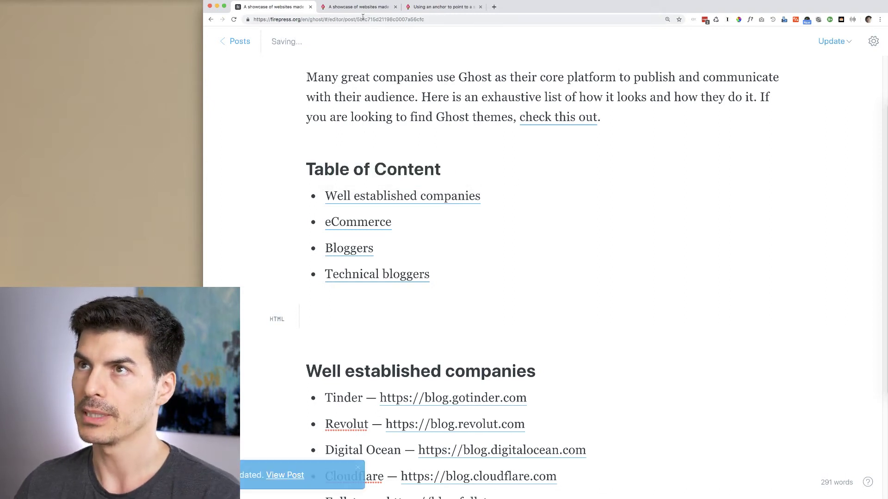
Reload the live showcase post and use its Well established companies contents link to reach #well-established.
{"action": "left_click", "coordinate": [360, 6]}
{"action": "key", "text": "super+l"}
{"action": "key", "text": "Return"}
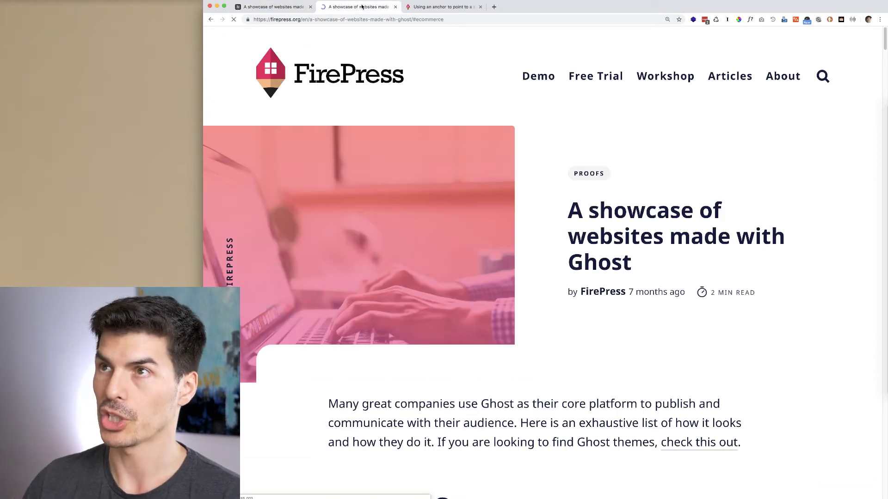
{"action": "scroll", "coordinate": [397, 200], "scroll_direction": "down", "scroll_amount": 5}
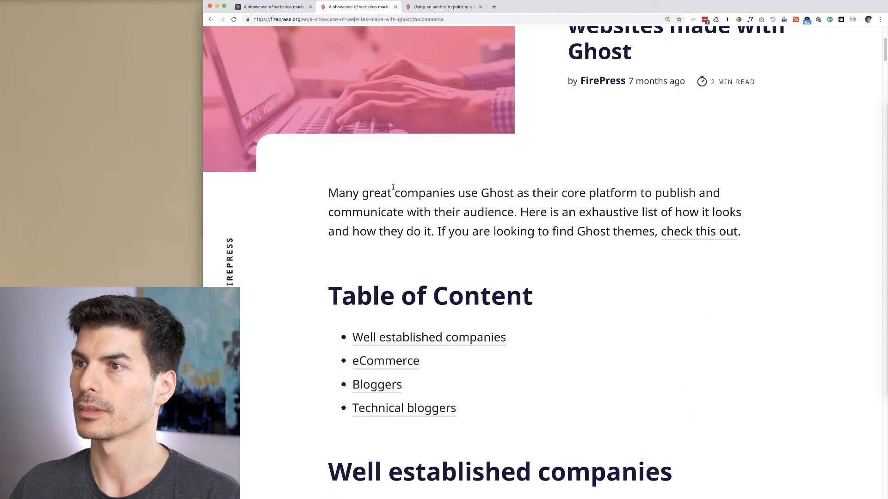
{"action": "scroll", "coordinate": [400, 170], "scroll_direction": "down", "scroll_amount": 1}
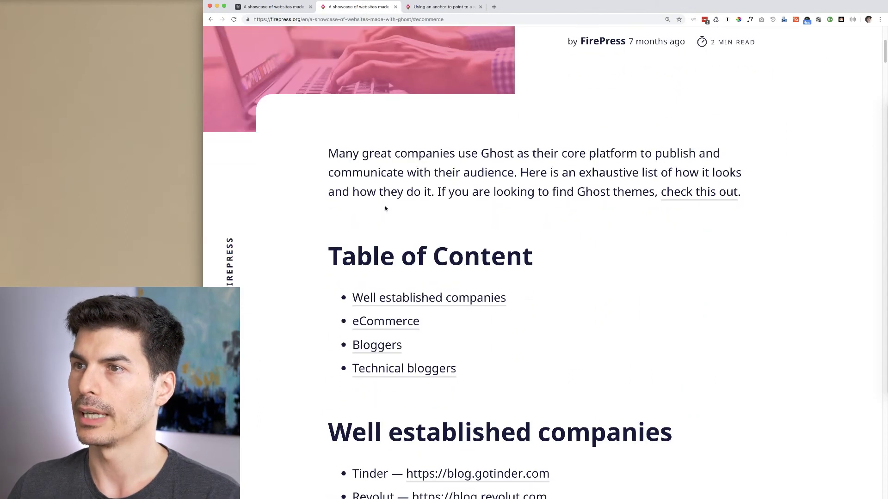
{"action": "left_click", "coordinate": [377, 297]}
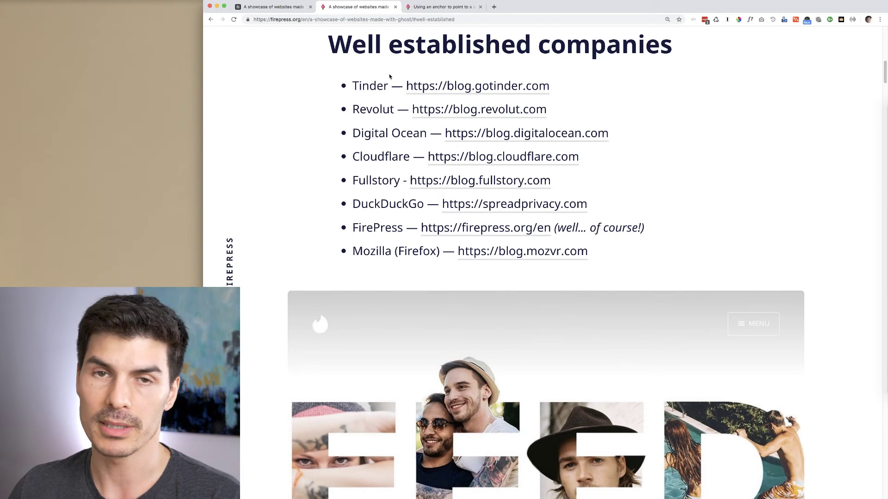